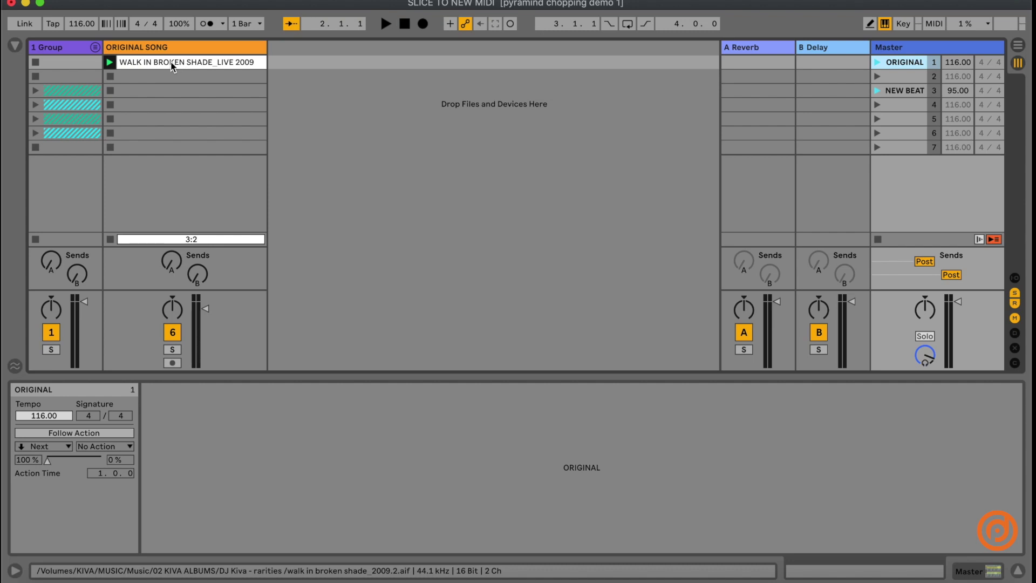
Launch the WALK IN BROKEN SHADE_LIVE 2009 clip in the ORIGINAL SONG track.
{"action": "left_click", "coordinate": [111, 62]}
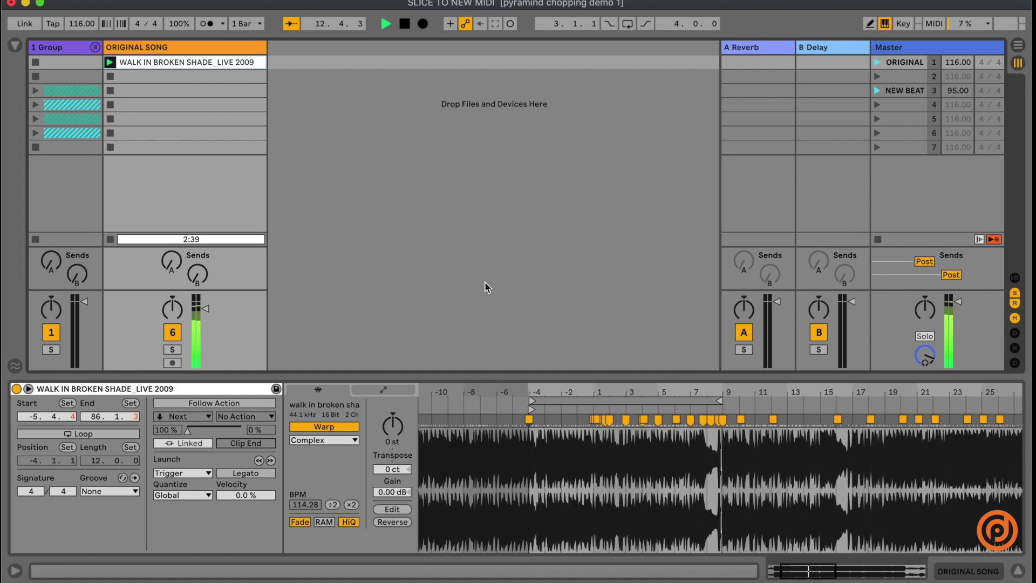
Stop playback of the auditioned song clip.
{"action": "key", "text": "space"}
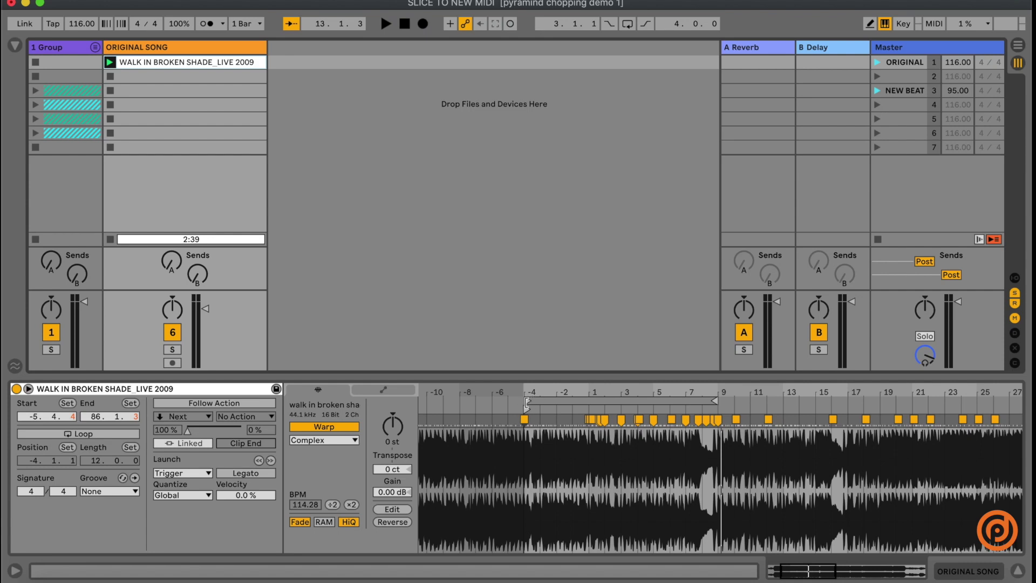
Loop the song clip from bar 1 and crop its sample to the looped 8 bars.
{"action": "left_click_drag", "start_coordinate": [528, 403], "coordinate": [592, 408]}
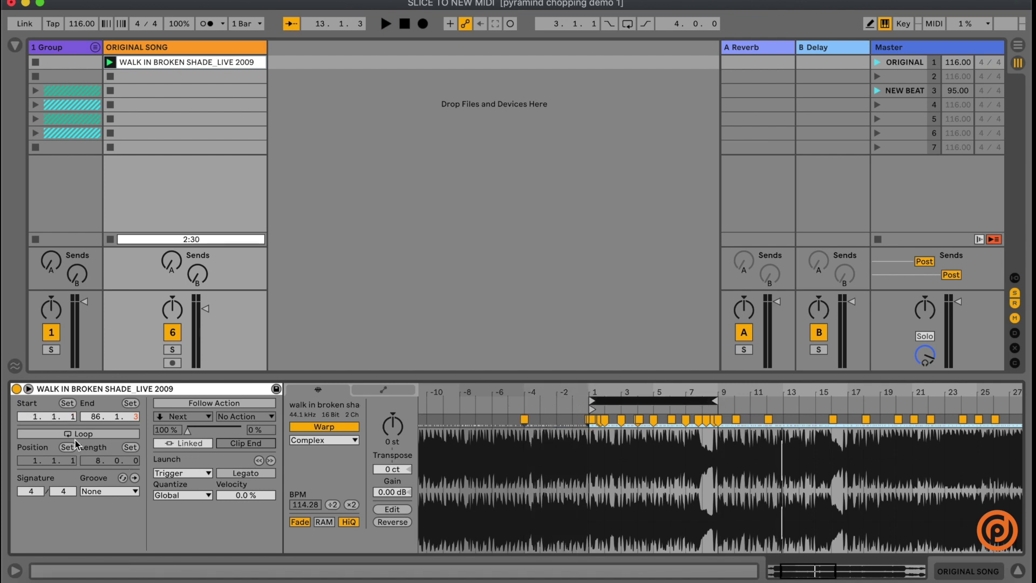
{"action": "left_click", "coordinate": [49, 432]}
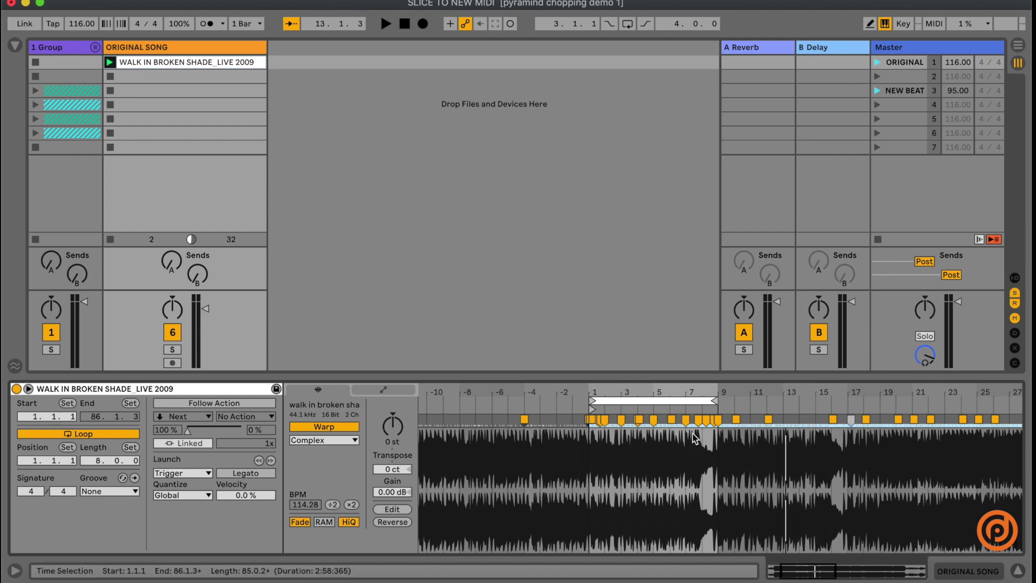
{"action": "right_click", "coordinate": [642, 450]}
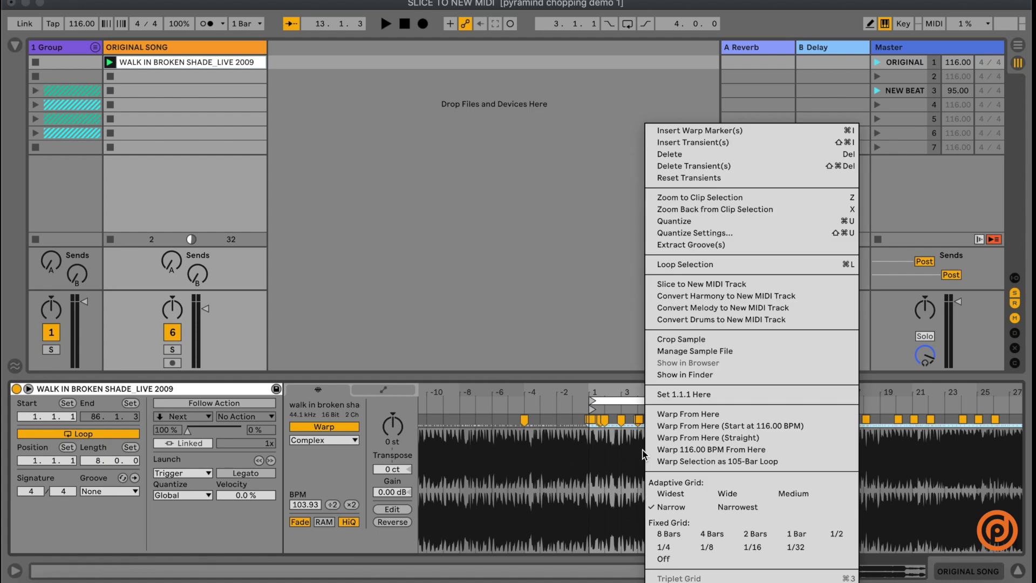
{"action": "left_click", "coordinate": [708, 339]}
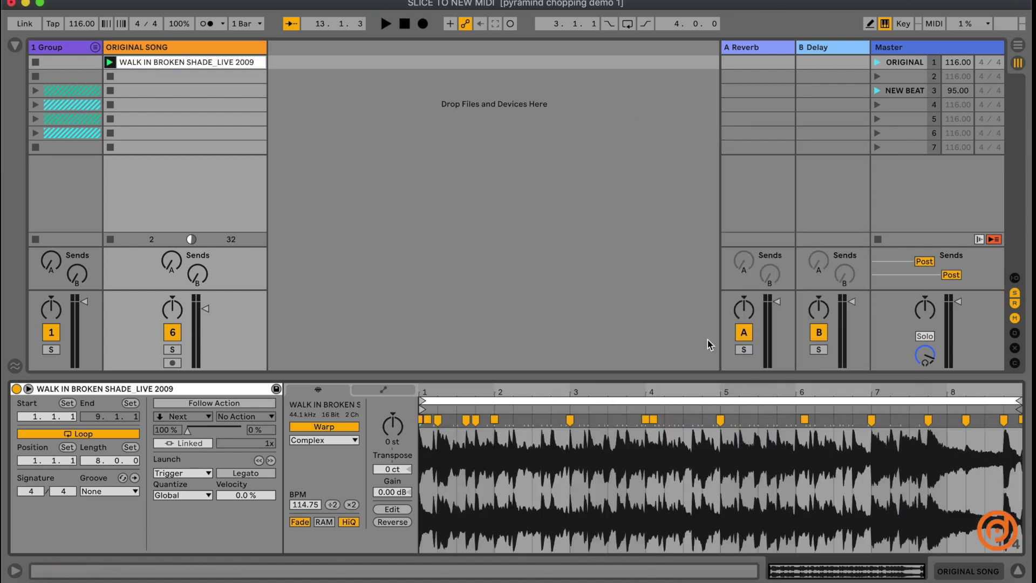
{"action": "right_click", "coordinate": [175, 66]}
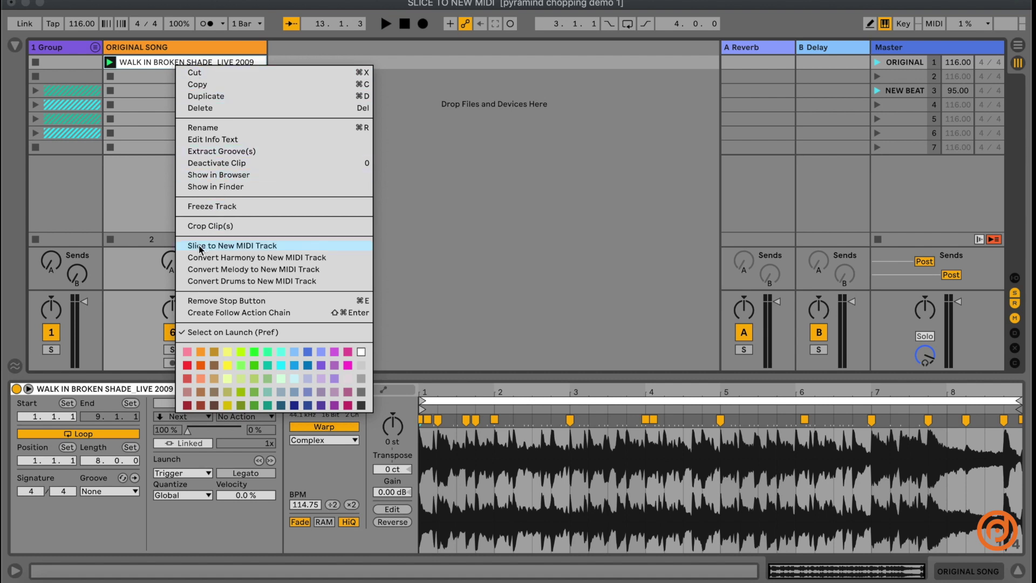
Slice the clip to a new MIDI track, one slice per 1/4 note, Built-in 0-Vel (Live 8) preset.
{"action": "left_click", "coordinate": [286, 247]}
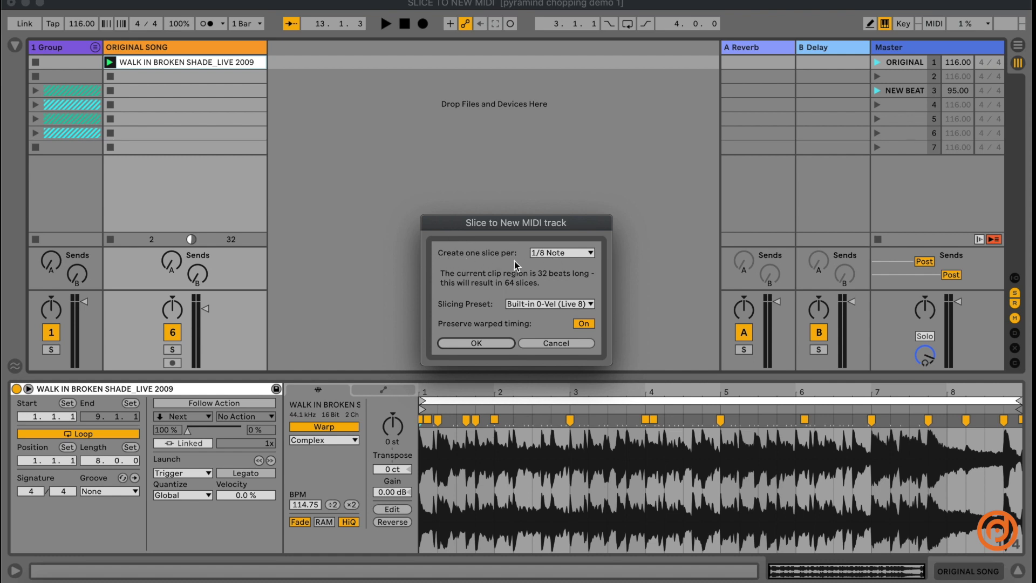
{"action": "left_click", "coordinate": [575, 257]}
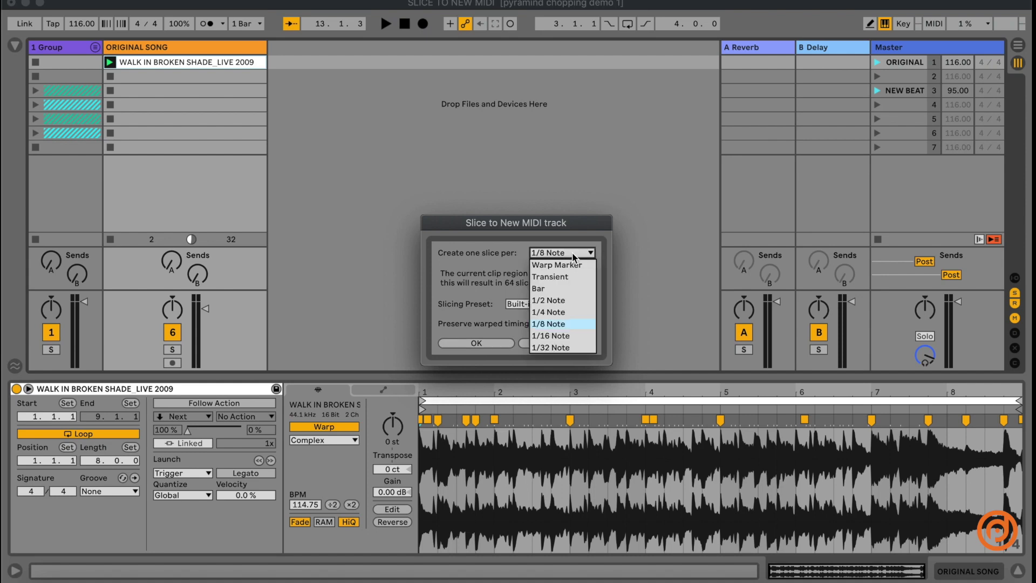
{"action": "left_click", "coordinate": [558, 313]}
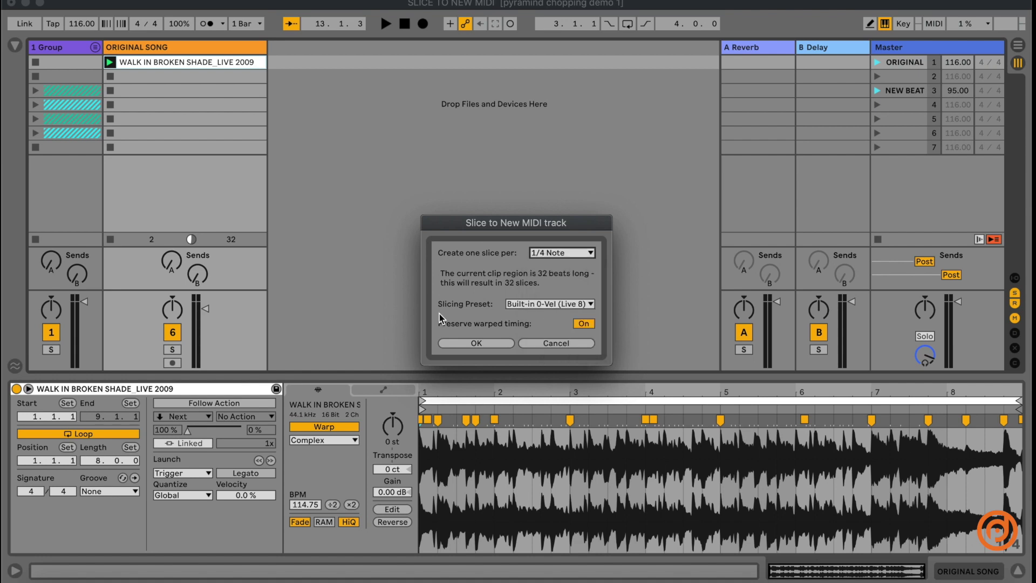
{"action": "left_click", "coordinate": [526, 304]}
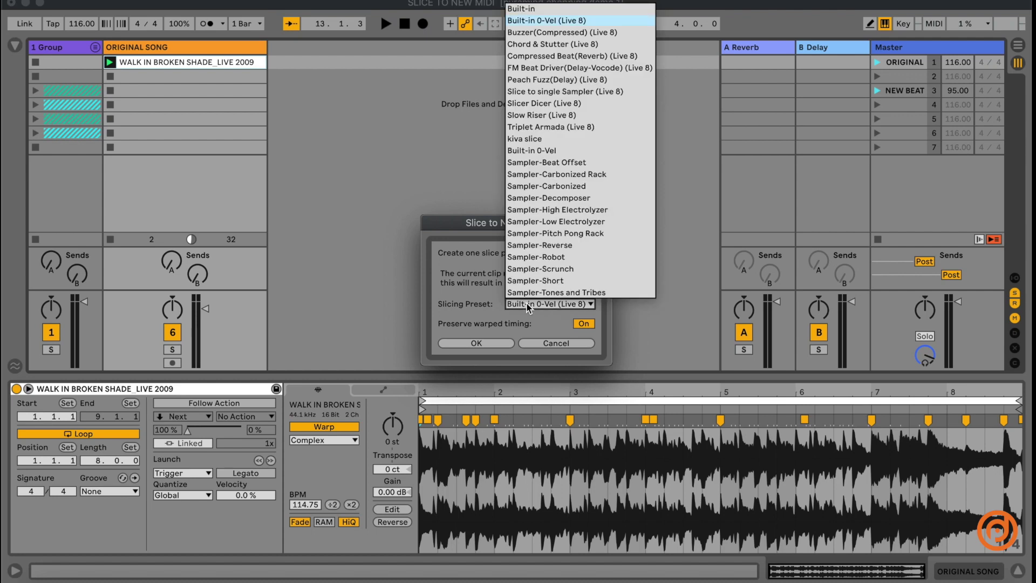
{"action": "left_click", "coordinate": [527, 306]}
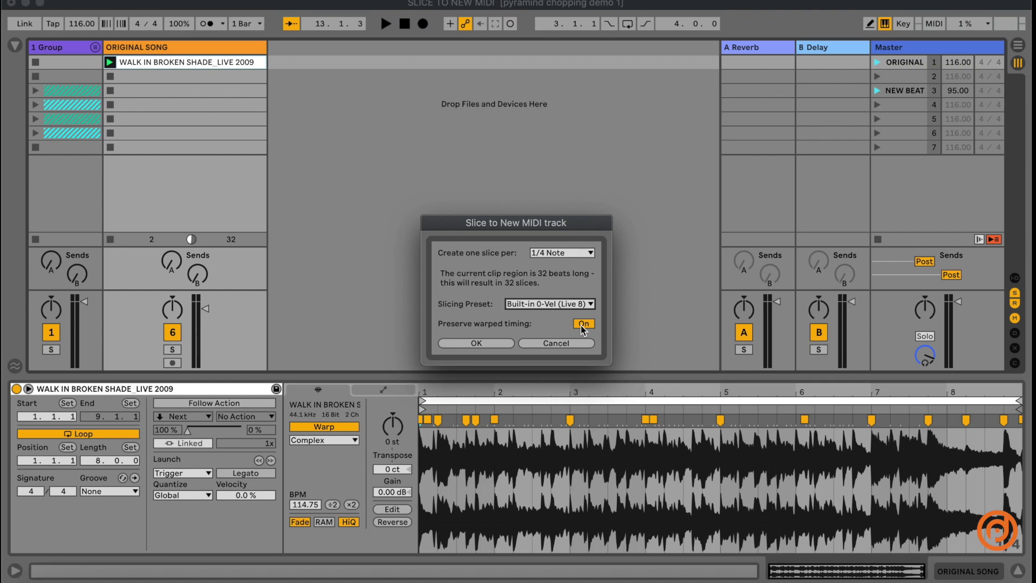
{"action": "left_click", "coordinate": [468, 344]}
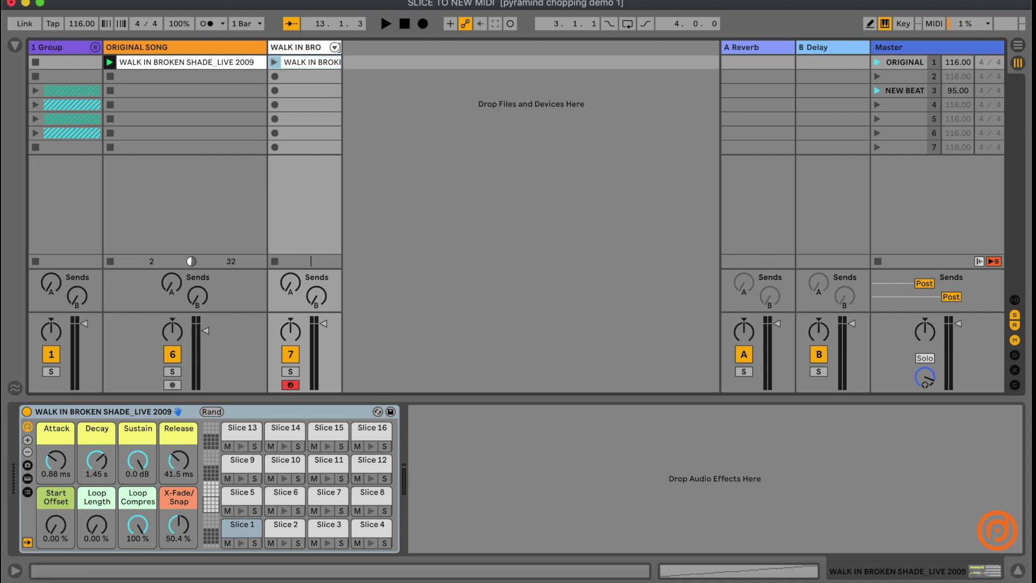
Widen the new MIDI track, stop the original clip, and open the sliced clip's notes.
{"action": "left_click_drag", "start_coordinate": [343, 47], "coordinate": [372, 47]}
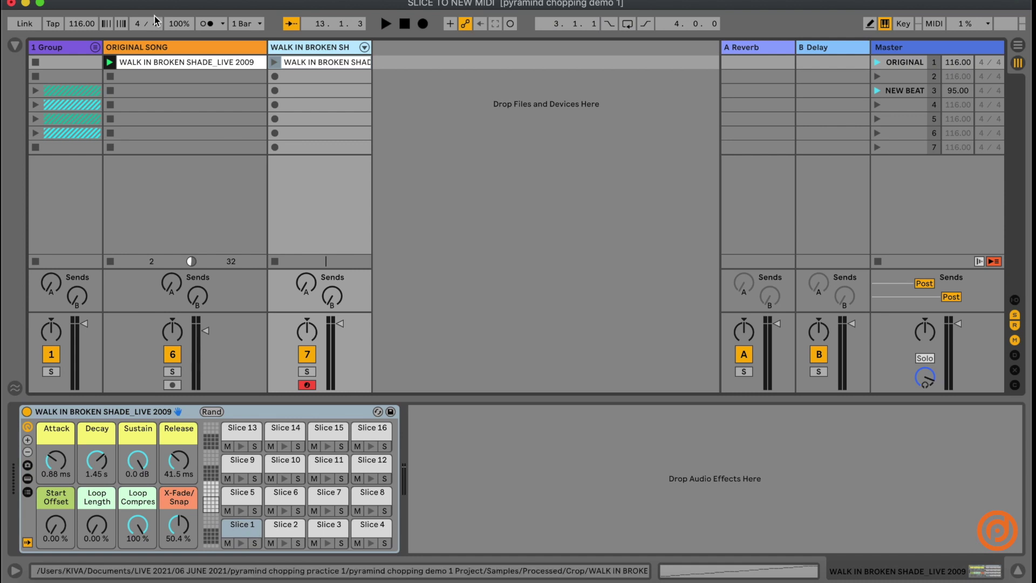
{"action": "left_click", "coordinate": [109, 76]}
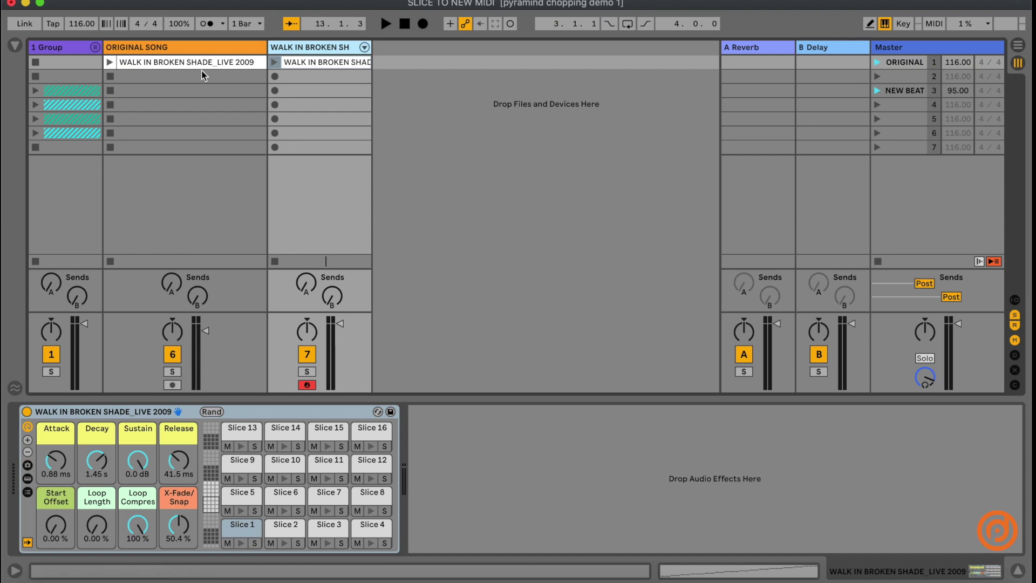
{"action": "double_click", "coordinate": [300, 65]}
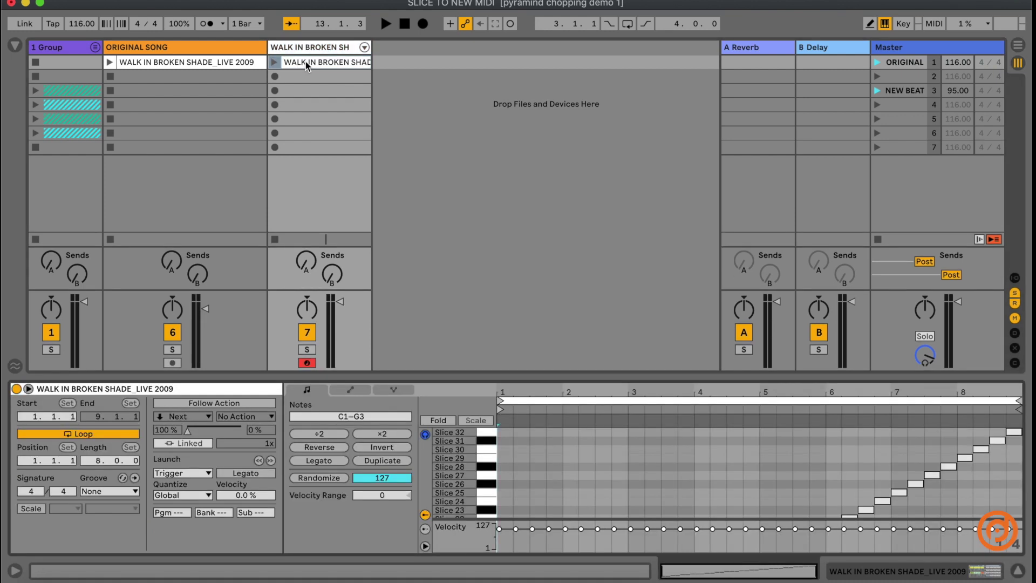
Lower track 7's volume to -5.0 dB and launch the sliced MIDI clip.
{"action": "left_click_drag", "start_coordinate": [505, 376], "coordinate": [526, 173]}
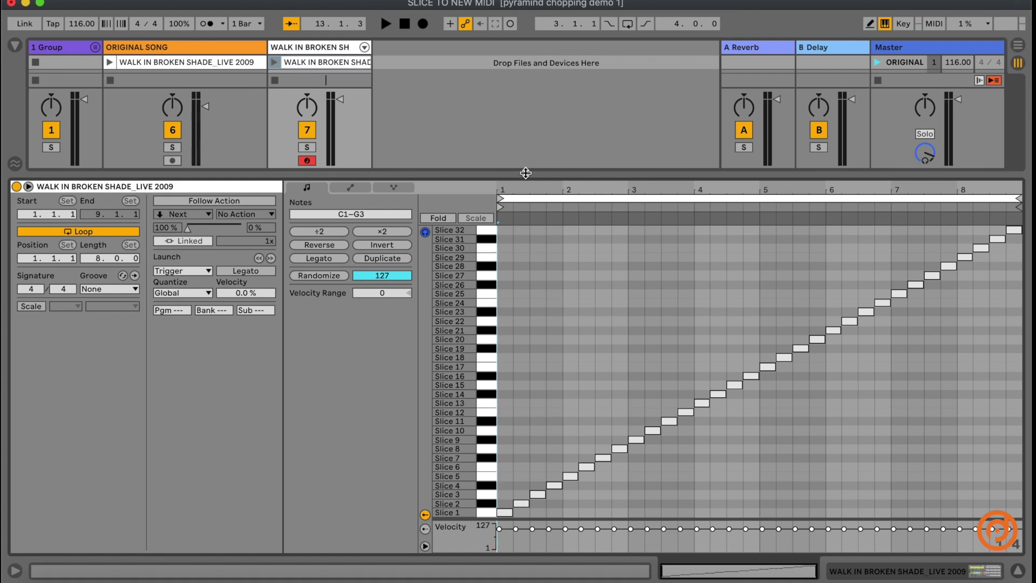
{"action": "left_click_drag", "start_coordinate": [340, 100], "coordinate": [340, 105]}
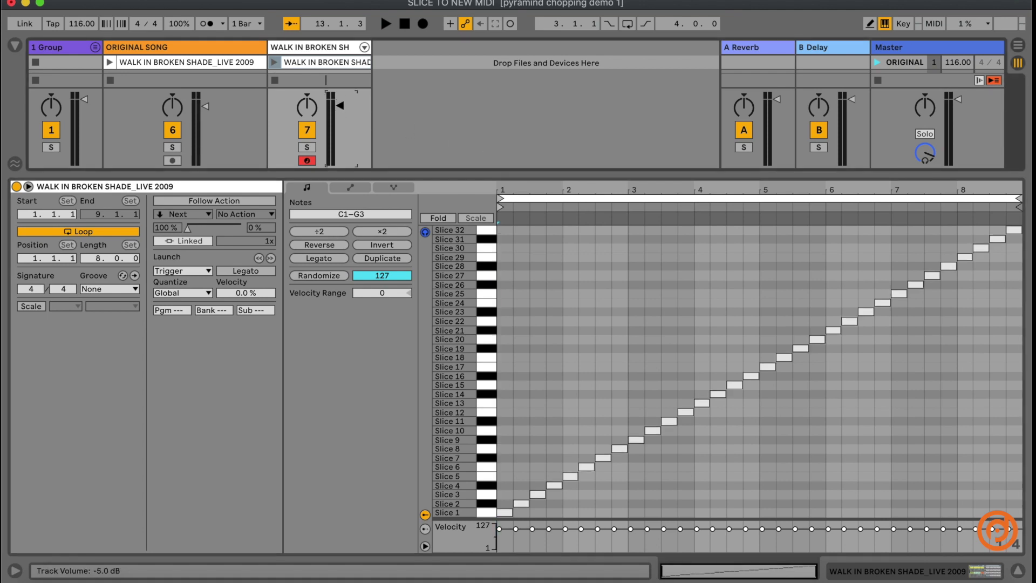
{"action": "left_click", "coordinate": [273, 63]}
{"action": "left_click_drag", "start_coordinate": [357, 175], "coordinate": [357, 343]}
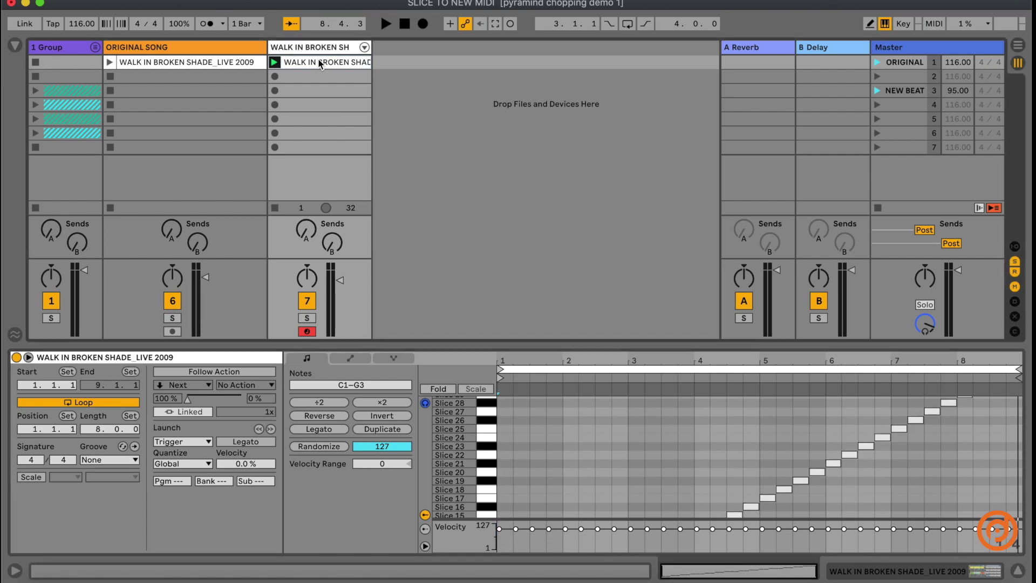
Duplicate the sliced clip into scene 2 and shorten its loop to 2 bars.
{"action": "left_click_drag", "start_coordinate": [320, 63], "coordinate": [325, 82]}
{"action": "left_click", "coordinate": [324, 76]}
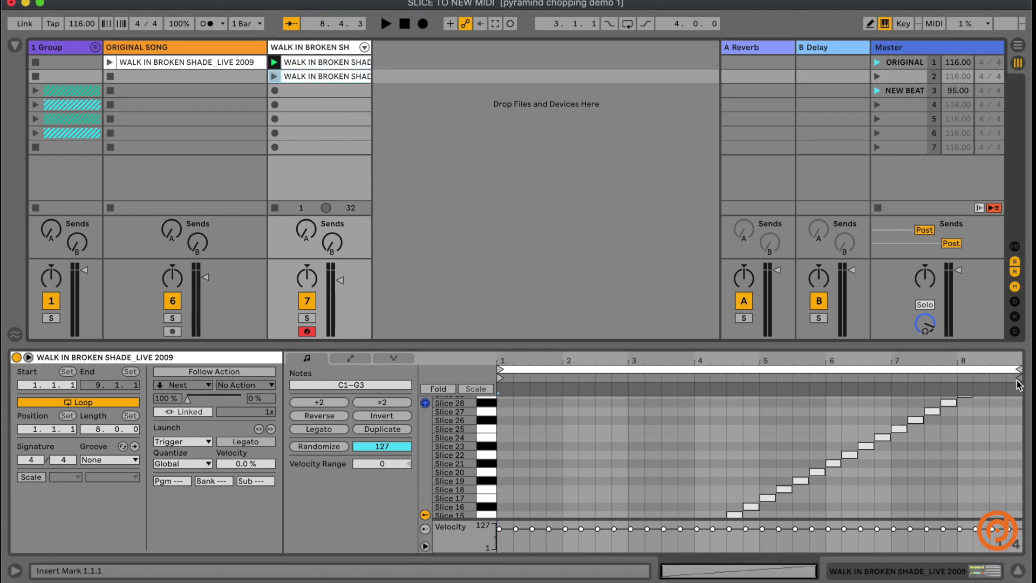
{"action": "left_click_drag", "start_coordinate": [820, 352], "coordinate": [831, 226]}
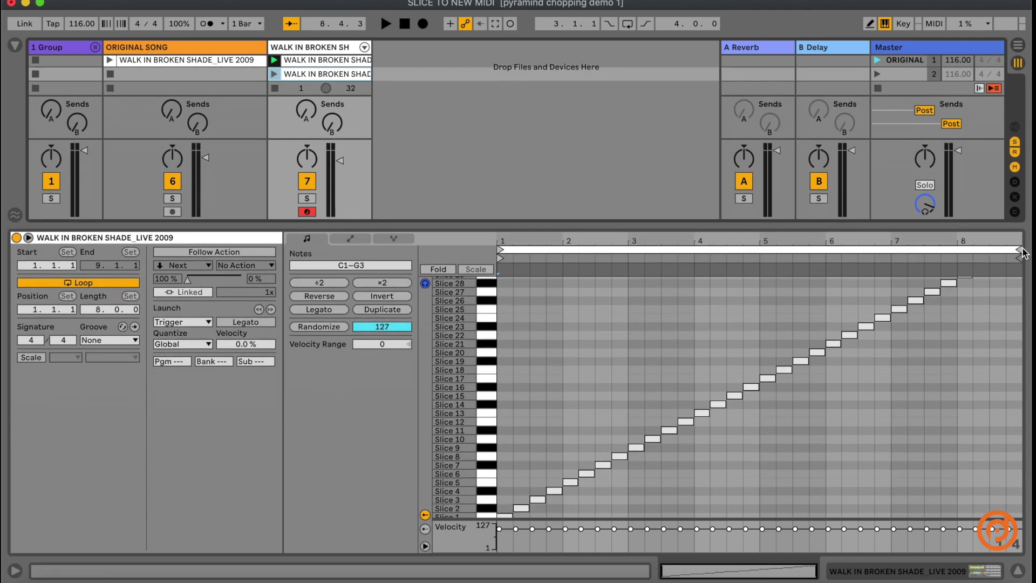
{"action": "left_click_drag", "start_coordinate": [1016, 249], "coordinate": [632, 278]}
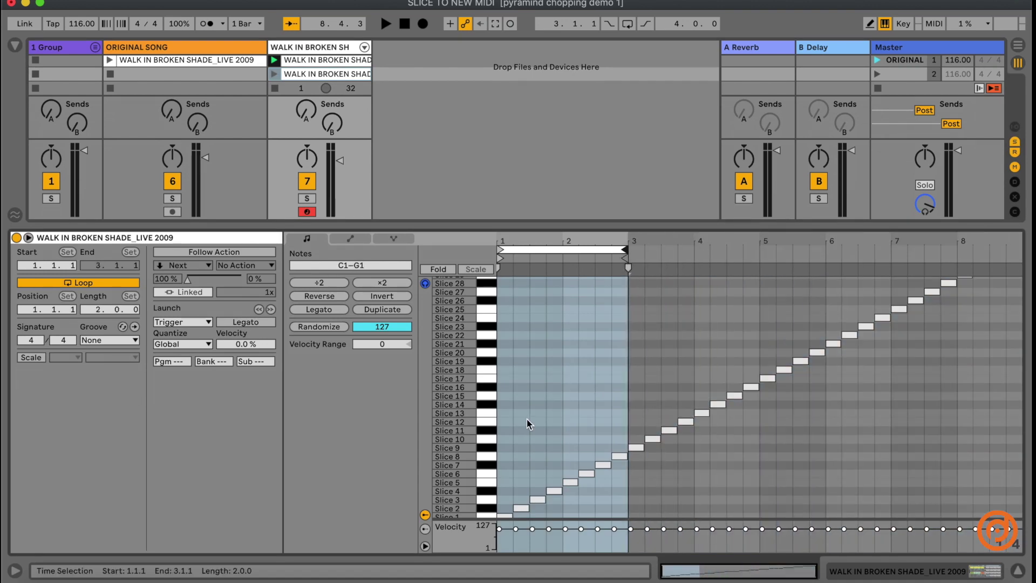
Move the Slice 2 note down to Slice 1 and the Slice 4 note down to Slice 3.
{"action": "scroll", "coordinate": [555, 468], "scroll_direction": "down", "scroll_amount": 1}
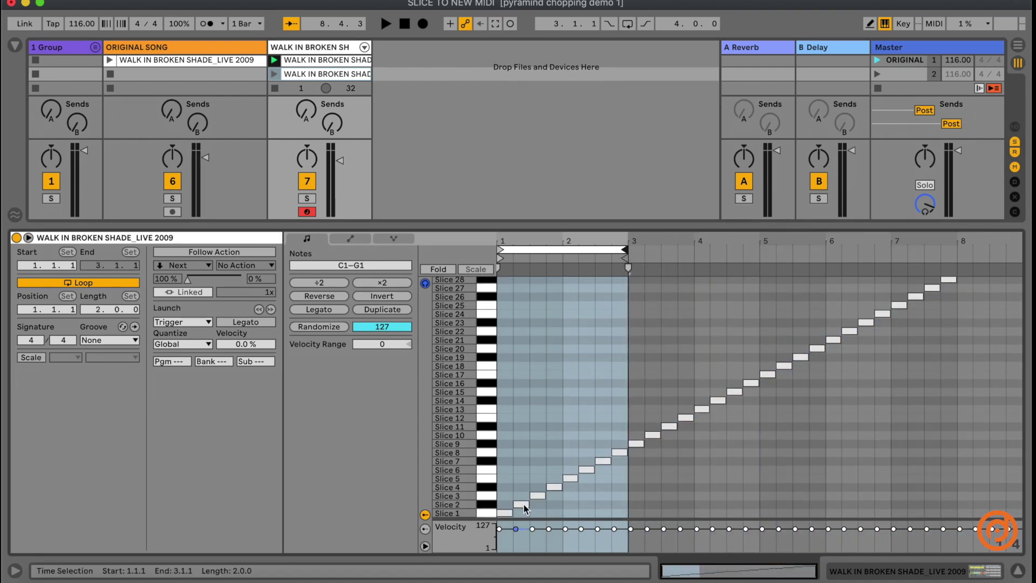
{"action": "left_click_drag", "start_coordinate": [524, 503], "coordinate": [525, 515]}
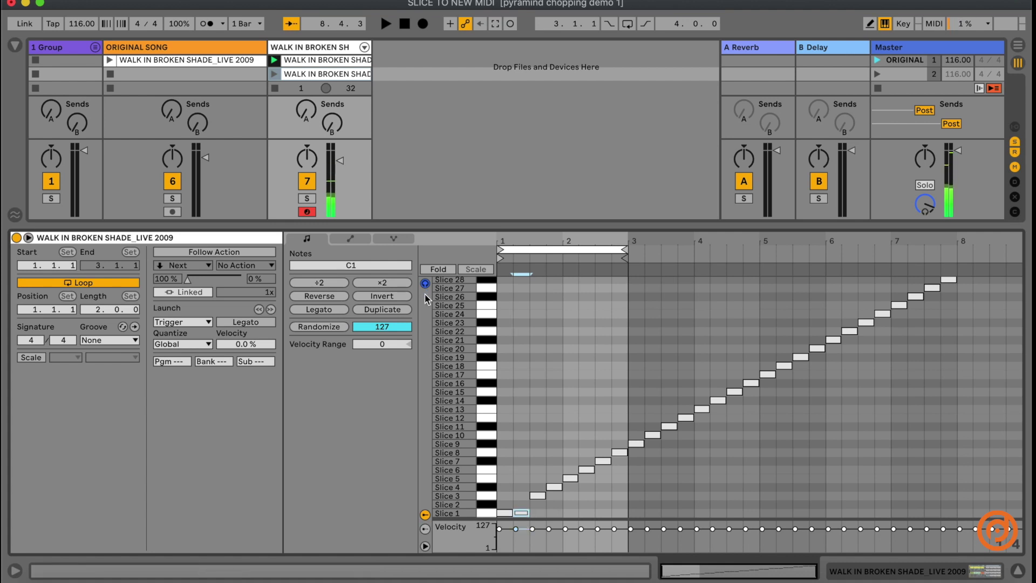
{"action": "left_click", "coordinate": [553, 489]}
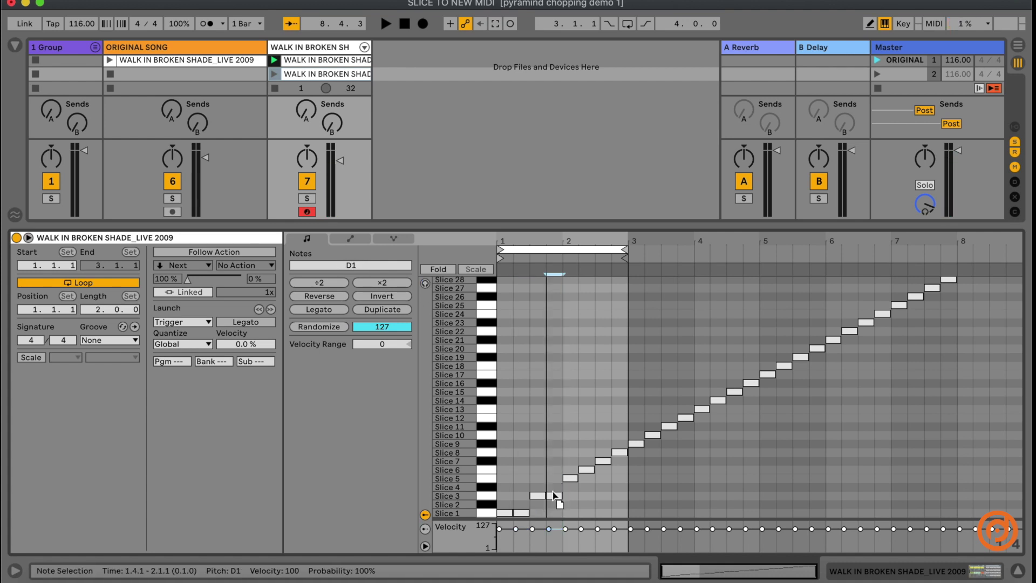
{"action": "left_click_drag", "start_coordinate": [553, 489], "coordinate": [589, 514]}
{"action": "left_click", "coordinate": [588, 470]}
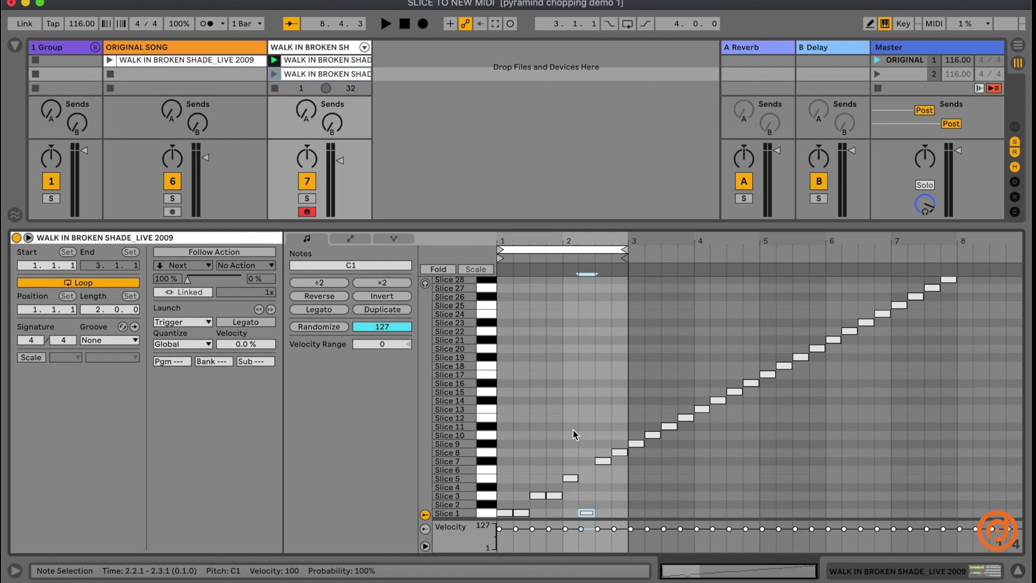
Launch the second clip looping only its first bar and audition the new pattern.
{"action": "left_click", "coordinate": [275, 74]}
{"action": "left_click_drag", "start_coordinate": [499, 351], "coordinate": [561, 352]}
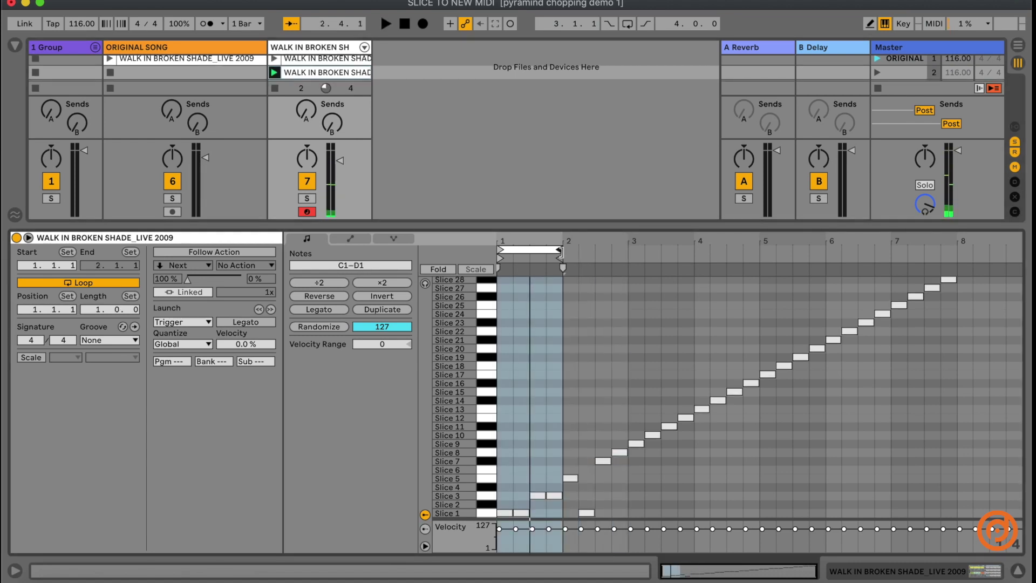
{"action": "key", "text": "space"}
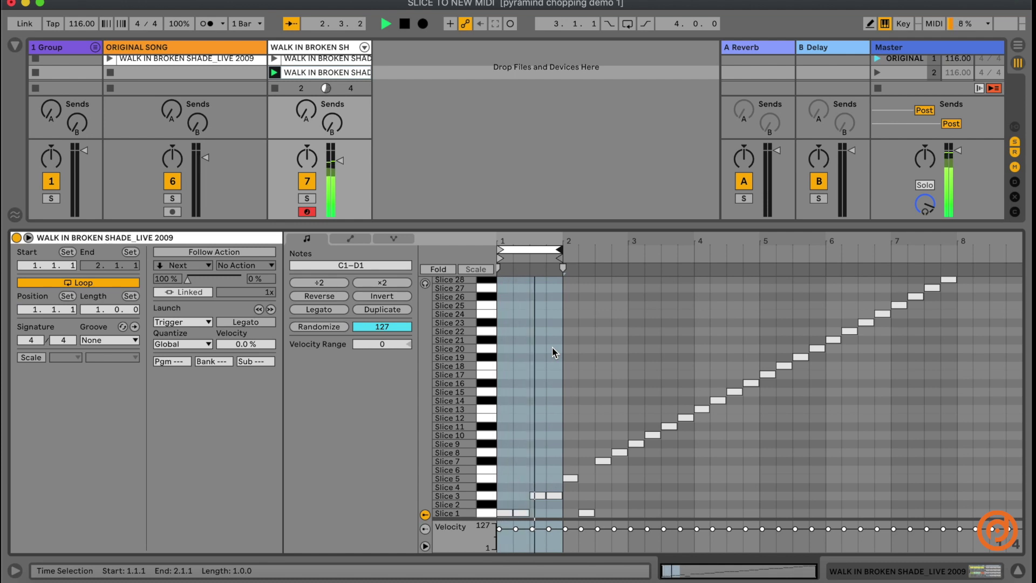
{"action": "key", "text": "space"}
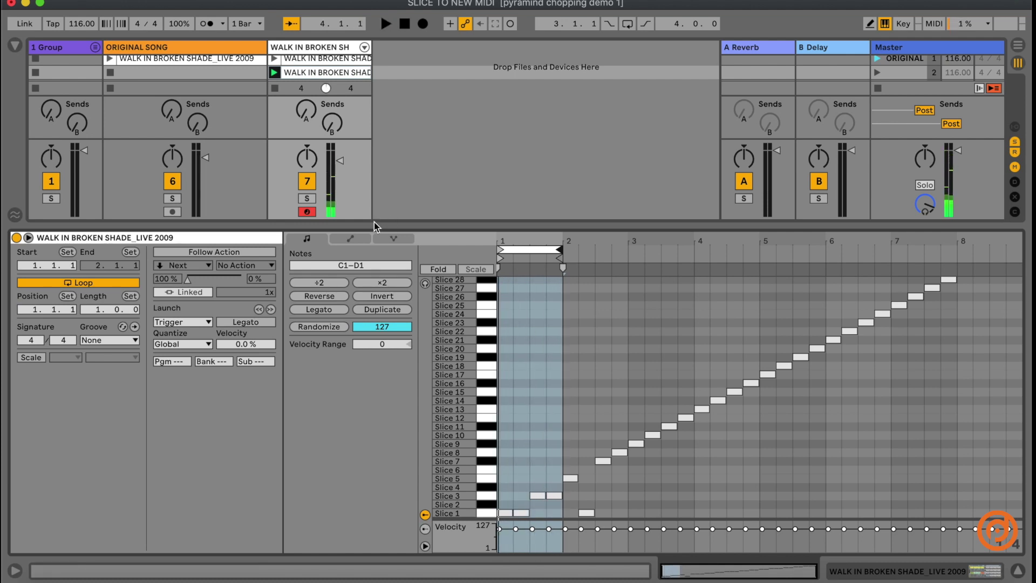
{"action": "left_click_drag", "start_coordinate": [372, 222], "coordinate": [369, 312]}
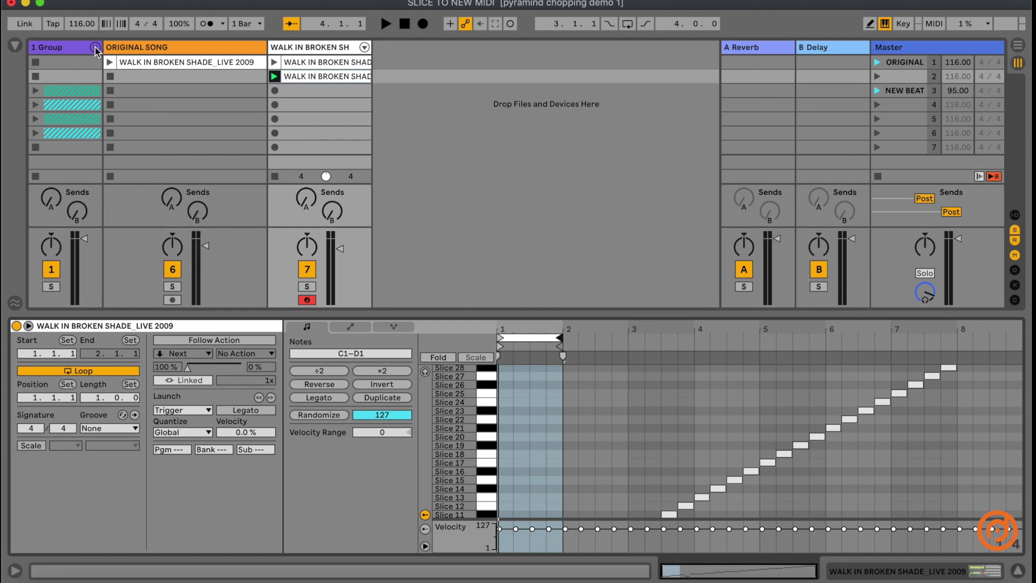
Set the tempo to 95 BPM and unfold the group's tracks.
{"action": "left_click", "coordinate": [74, 26]}
{"action": "type", "text": "95"}
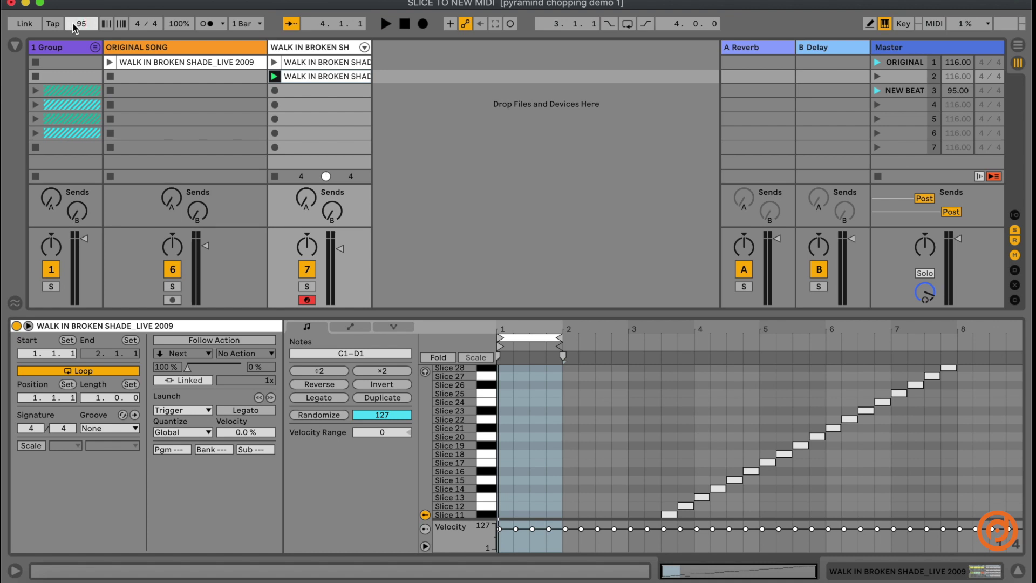
{"action": "key", "text": "Return"}
{"action": "left_click", "coordinate": [95, 47]}
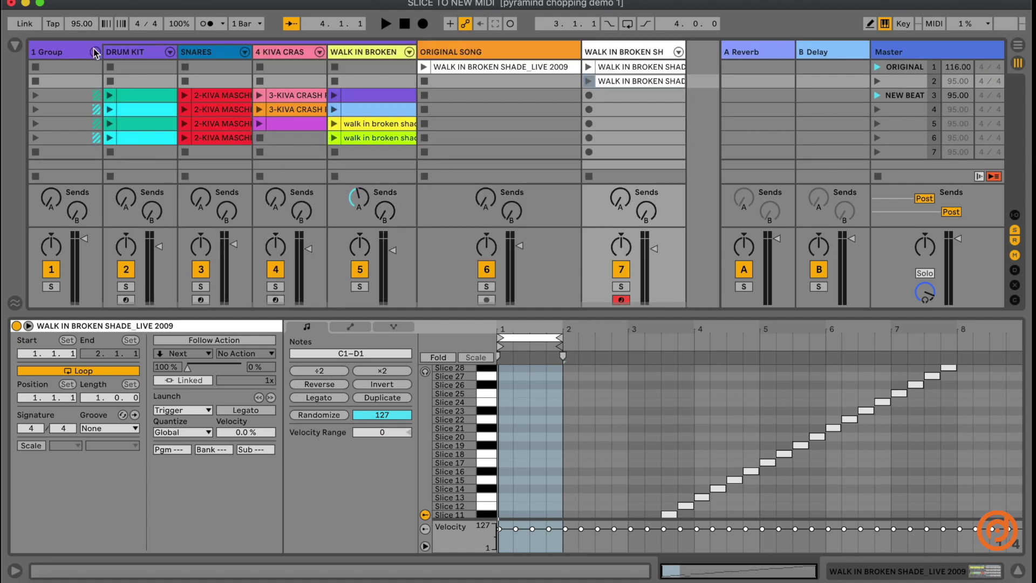
Inspect the notes of the purple, light blue and walk in broken shade clips.
{"action": "left_click", "coordinate": [356, 94]}
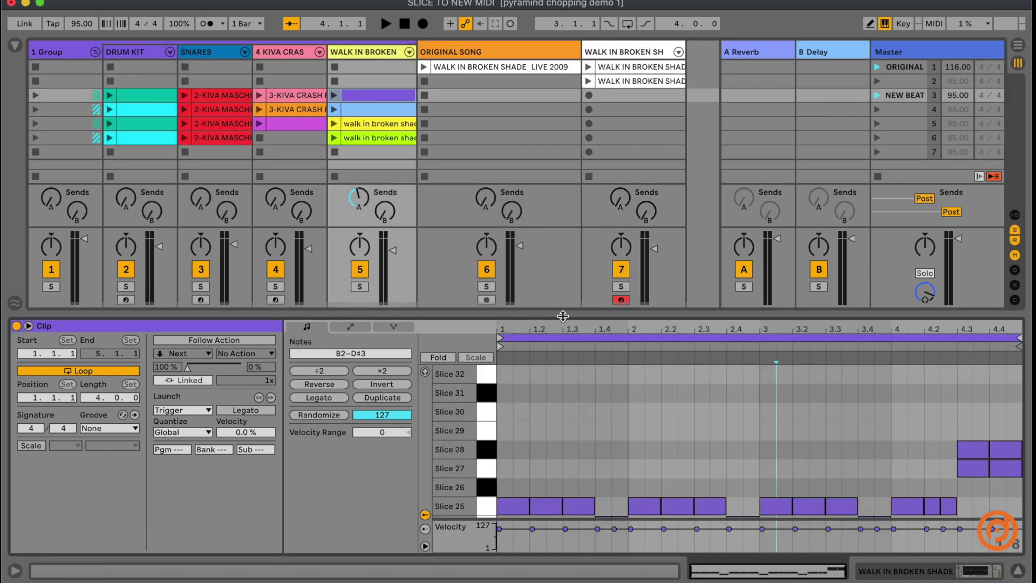
{"action": "left_click_drag", "start_coordinate": [563, 317], "coordinate": [558, 356]}
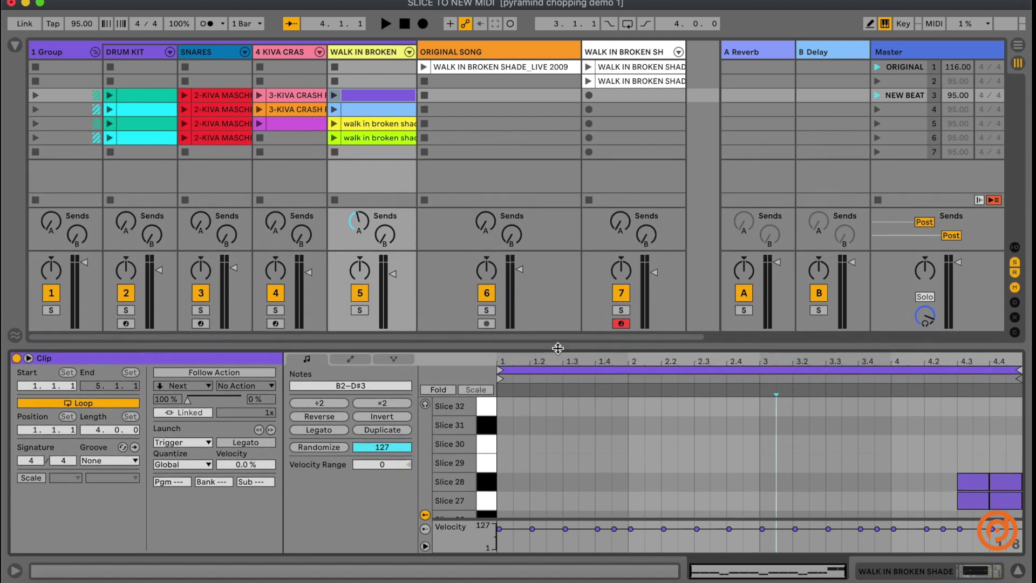
{"action": "left_click", "coordinate": [367, 109]}
{"action": "mouse_move", "coordinate": [468, 346]}
{"action": "left_mouse_down"}
{"action": "mouse_move", "coordinate": [468, 298]}
{"action": "mouse_move", "coordinate": [467, 326]}
{"action": "left_mouse_up"}
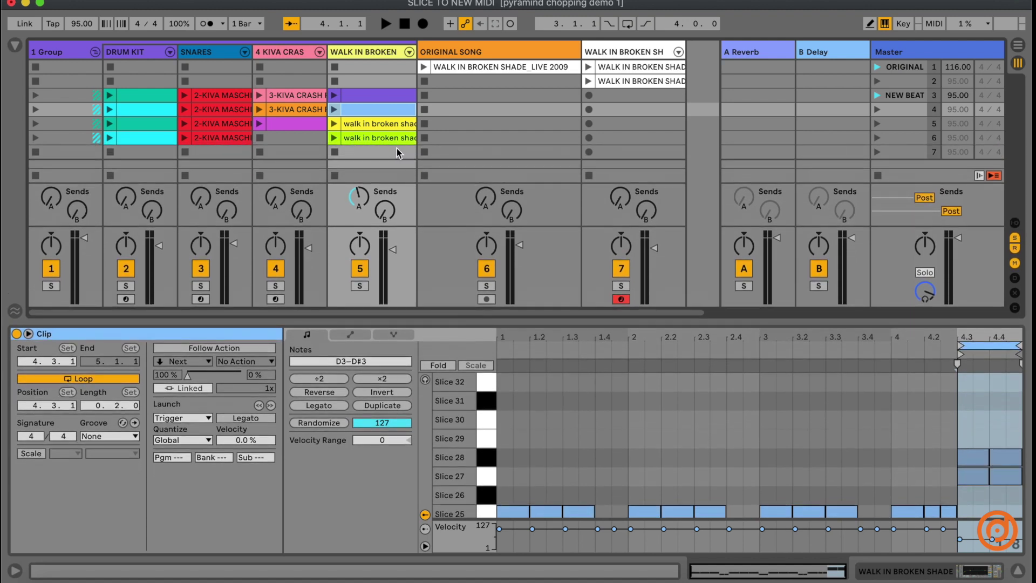
{"action": "left_click", "coordinate": [384, 123]}
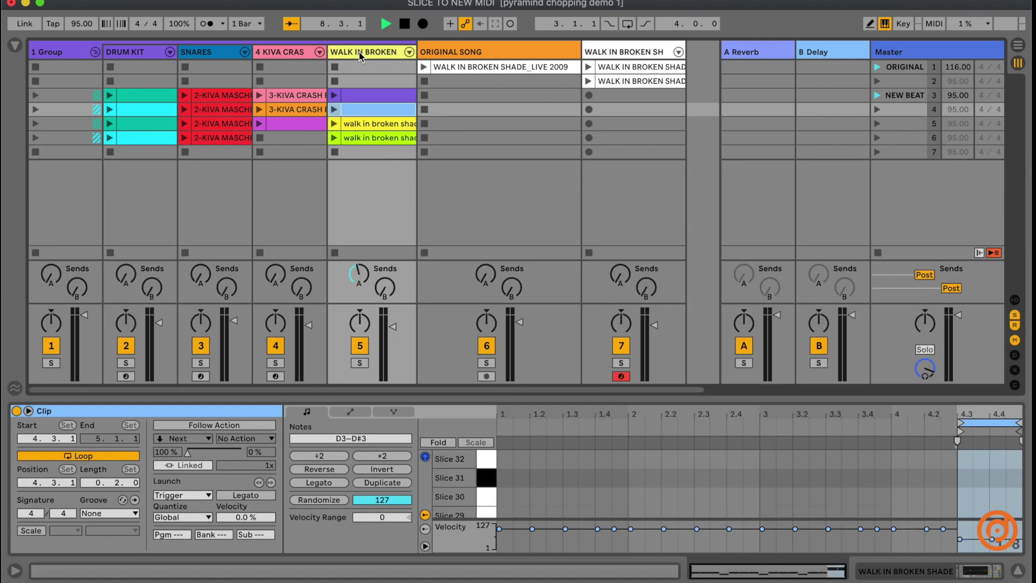
{"action": "left_click", "coordinate": [360, 54]}
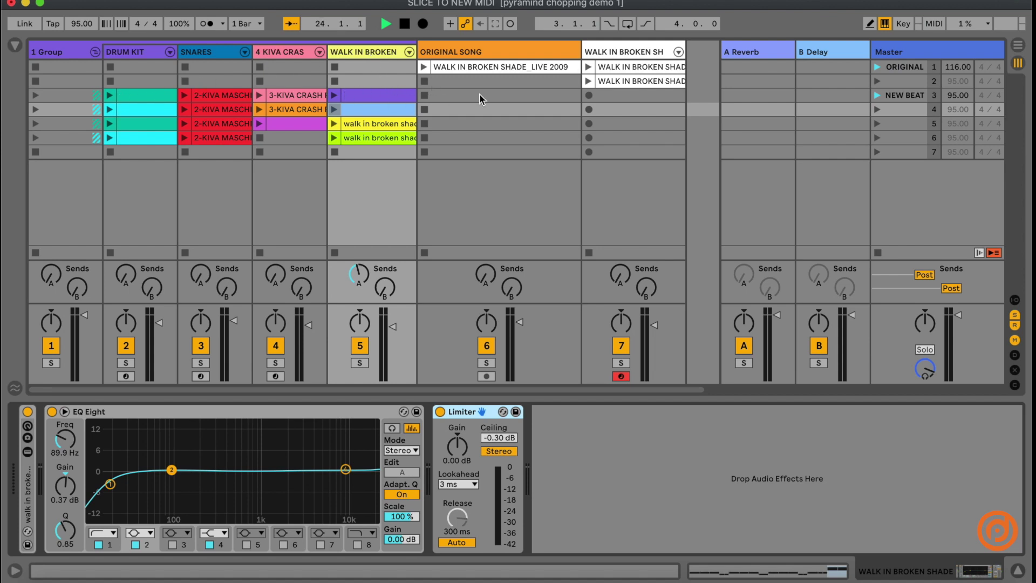
Select the NEW BEAT scene.
{"action": "left_click", "coordinate": [896, 97]}
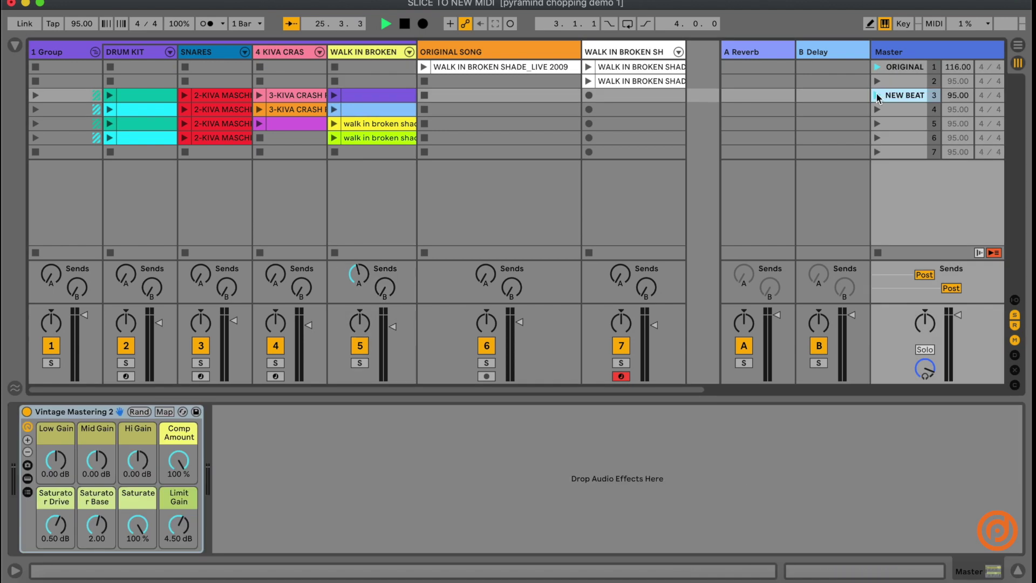
Play the NEW BEAT scene, then scenes 4, NEW BEAT, 4, 5 and 6 in turn.
{"action": "left_click", "coordinate": [877, 97]}
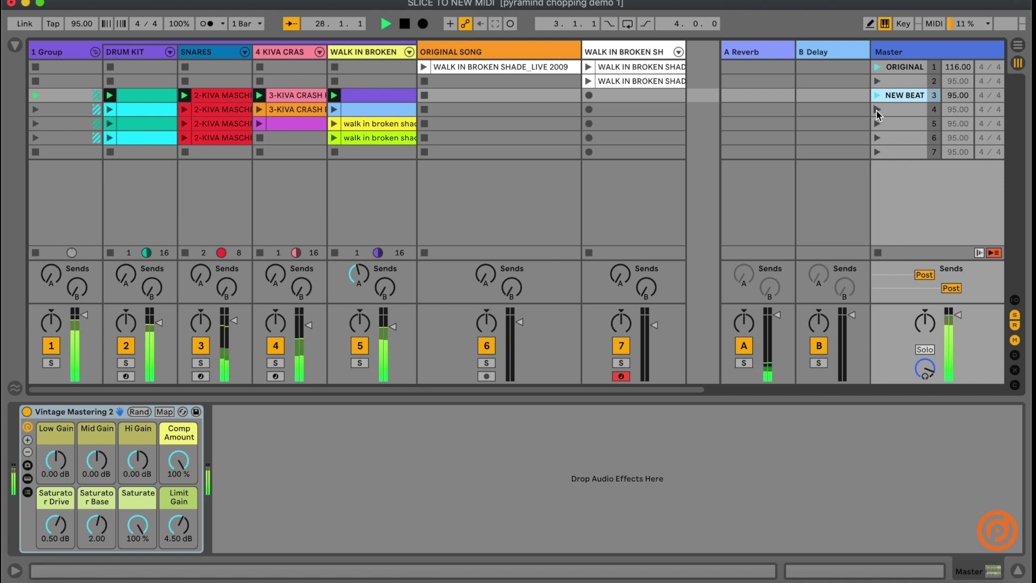
{"action": "left_click", "coordinate": [876, 112]}
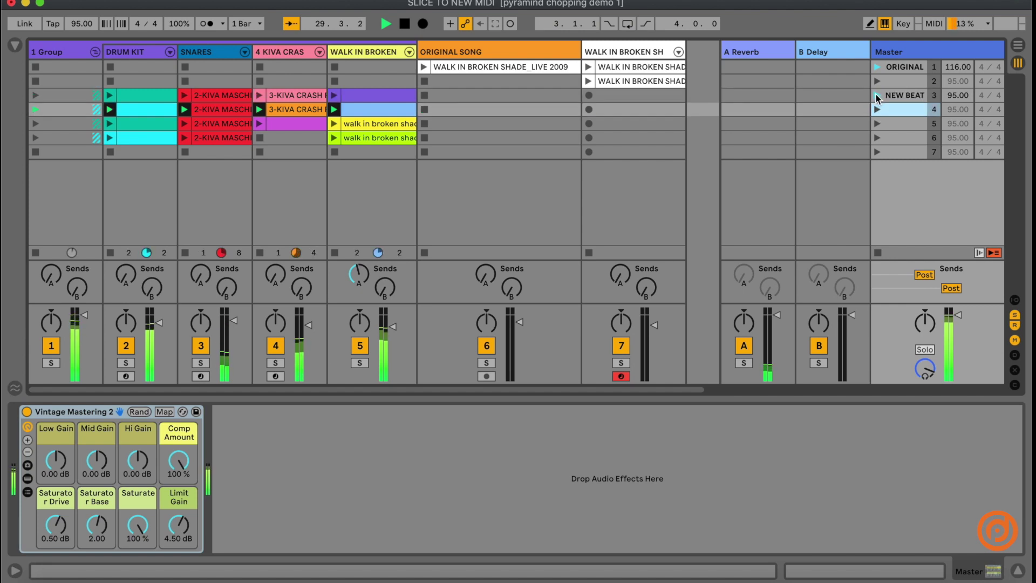
{"action": "left_click", "coordinate": [877, 96]}
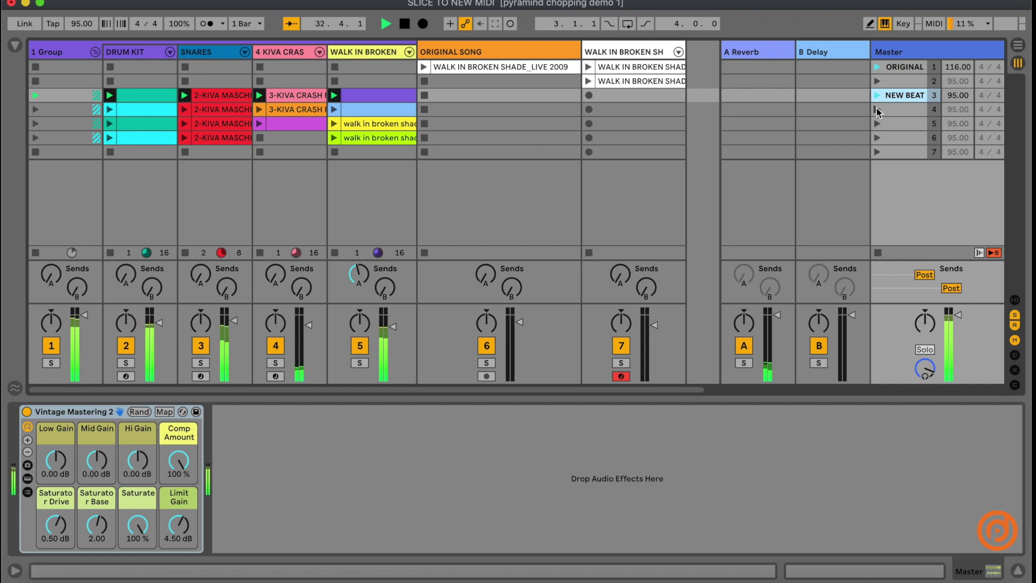
{"action": "left_click", "coordinate": [877, 110]}
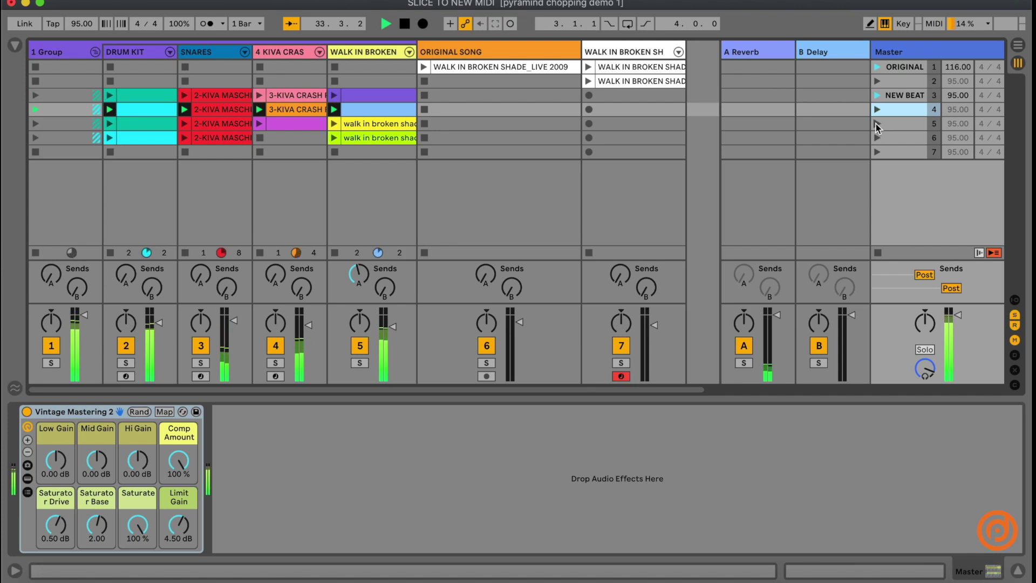
{"action": "left_click", "coordinate": [875, 124]}
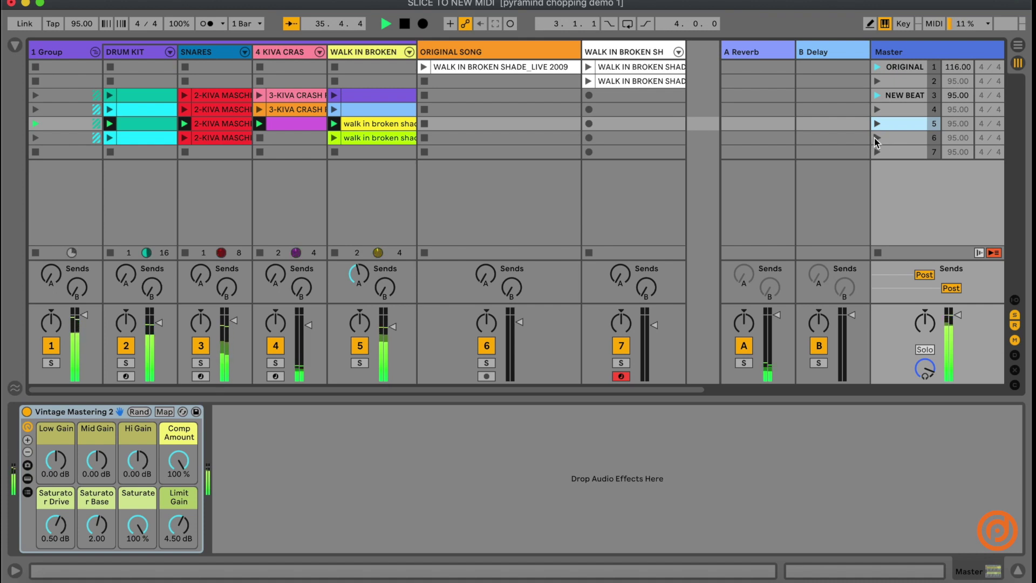
{"action": "left_click", "coordinate": [876, 139]}
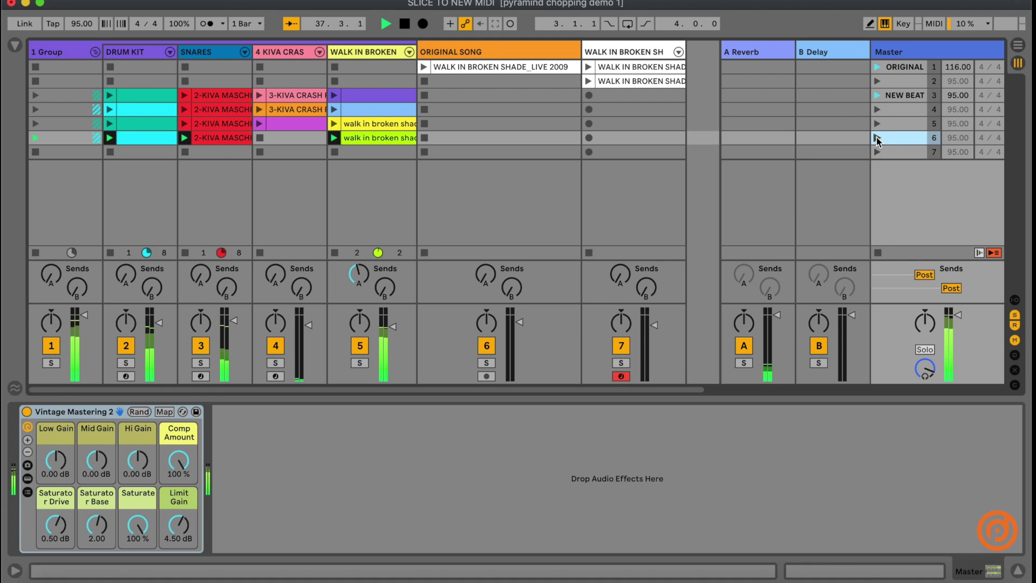
Inspect the row 6 walk in broken shade clip and fade the Master volume to -inf dB.
{"action": "left_click", "coordinate": [371, 141]}
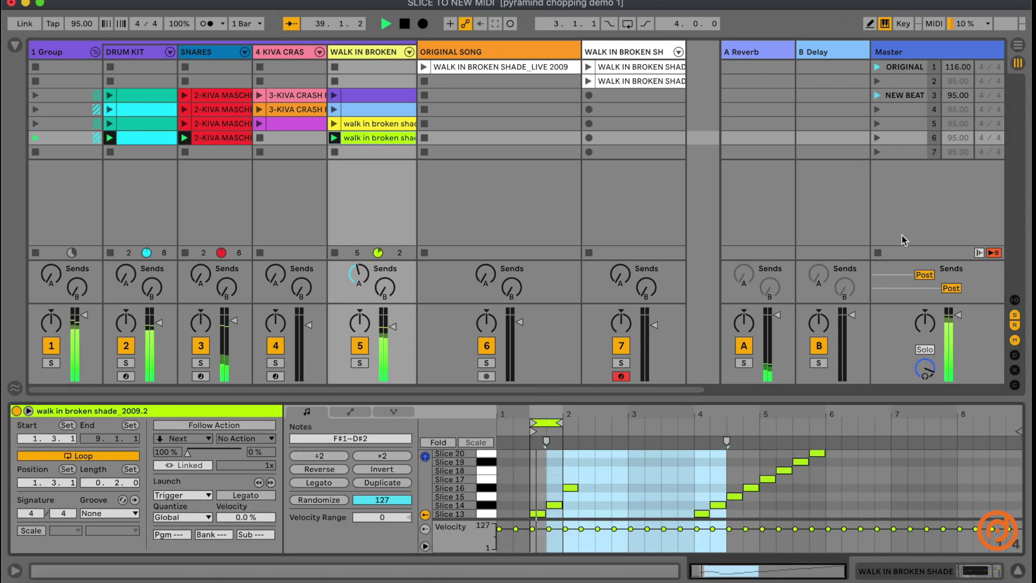
{"action": "left_click", "coordinate": [895, 137]}
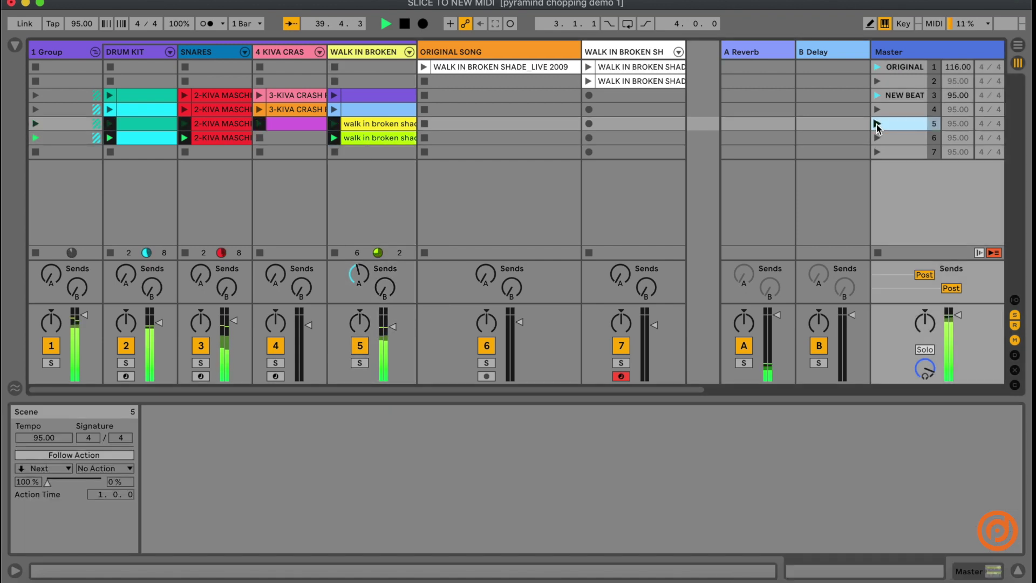
{"action": "left_click_drag", "start_coordinate": [957, 314], "coordinate": [957, 380]}
Stop playback of the sliced drum patterns, ending the demo.
{"action": "key", "text": "space"}
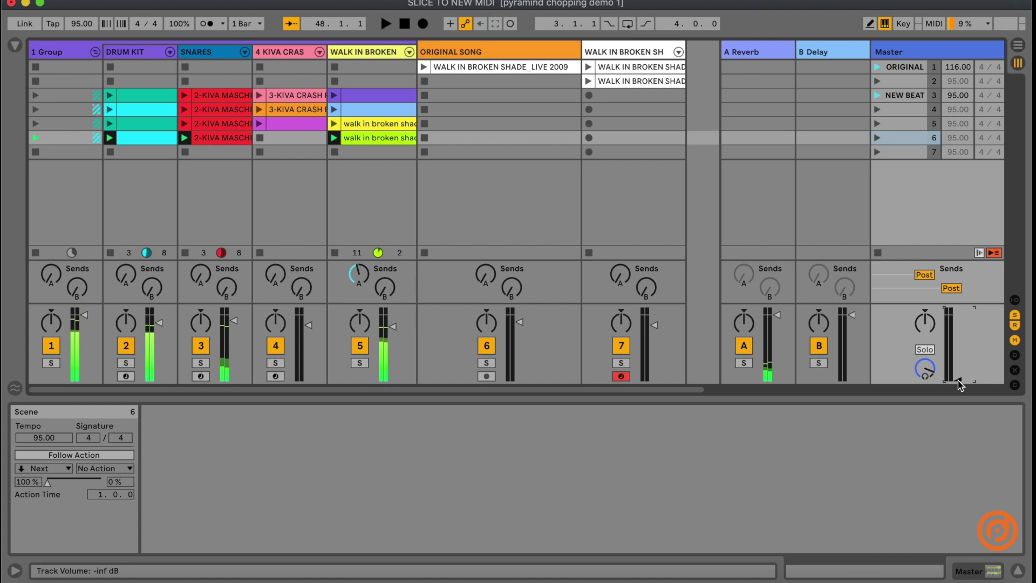